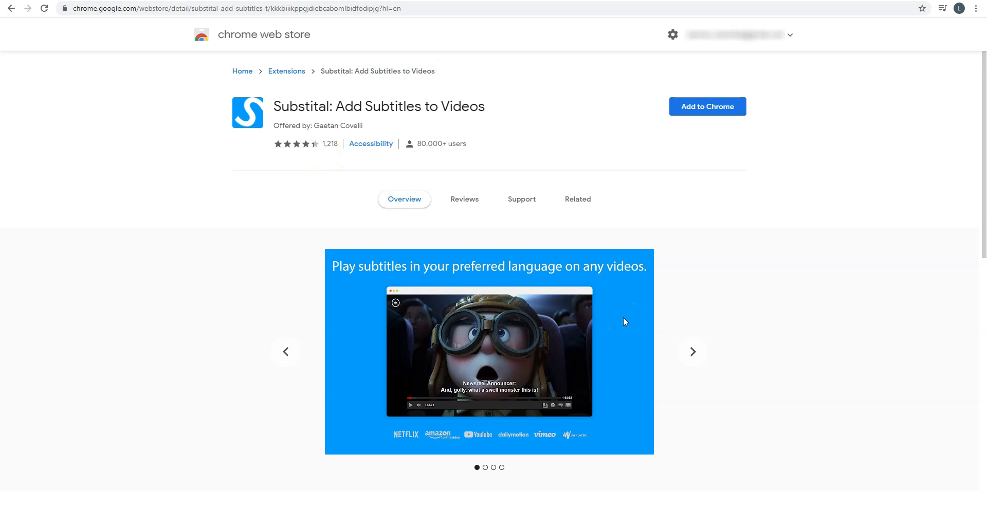
- Add the Substital: Add Subtitles to Videos extension to Chrome and approve its permissions
click(717, 109)
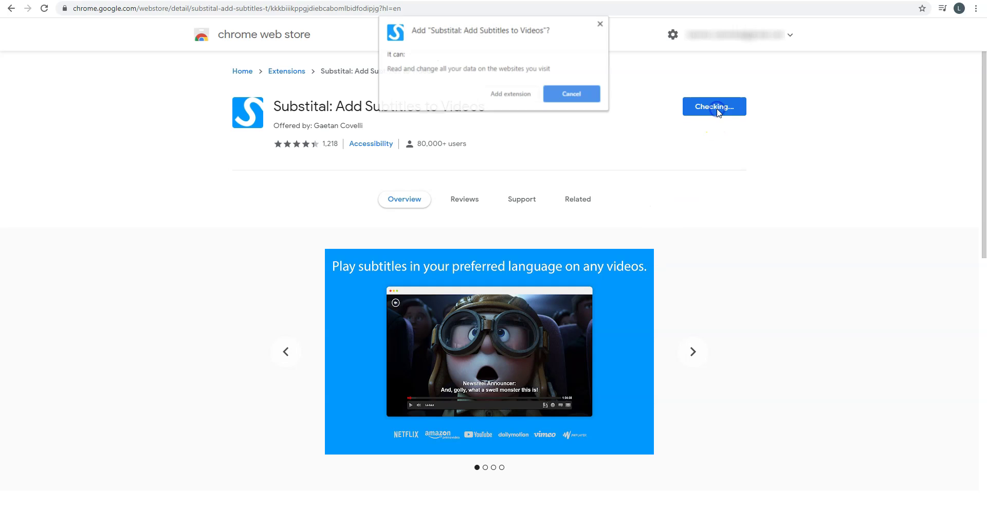
click(523, 97)
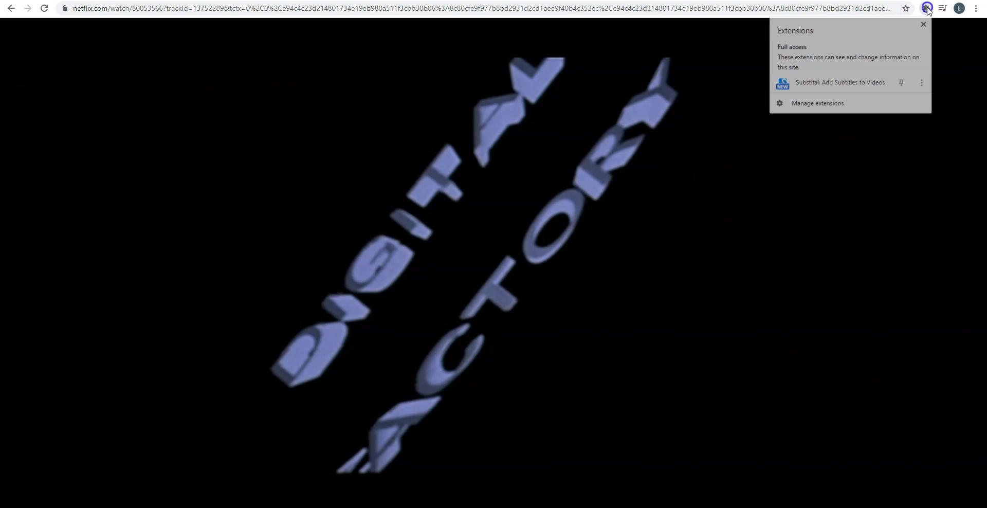
- Open Substital on the Netflix video and set the subtitle search language to English
click(852, 83)
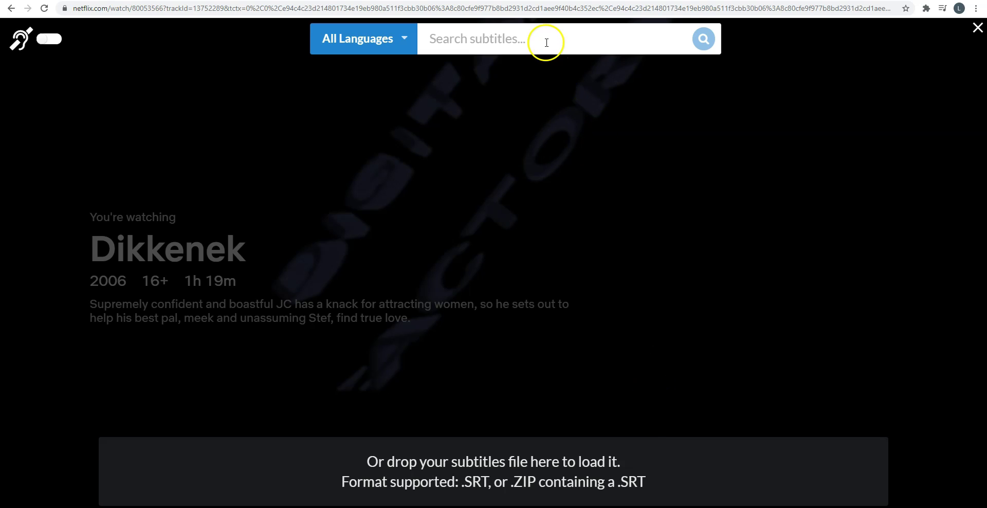
click(386, 38)
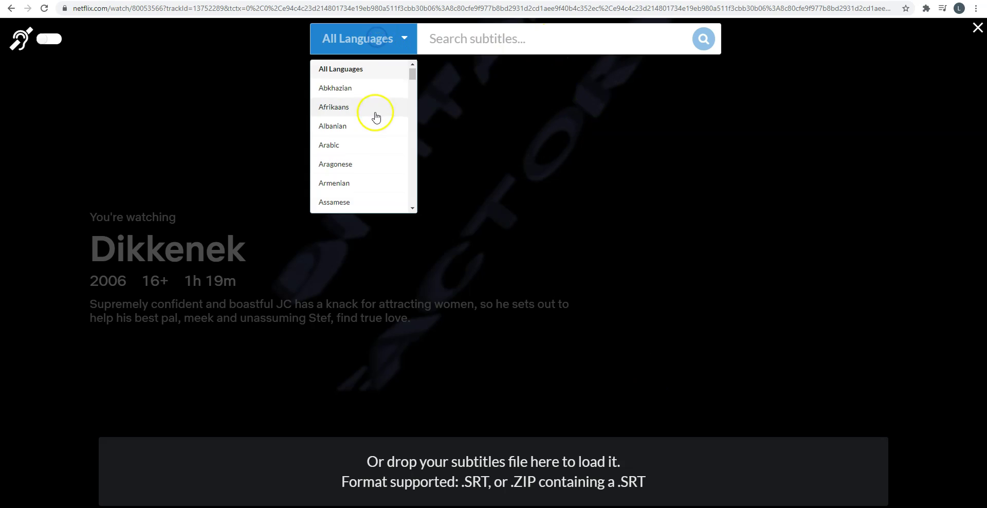
scroll(378, 115, down, 3)
scroll(376, 117, down, 2)
click(359, 140)
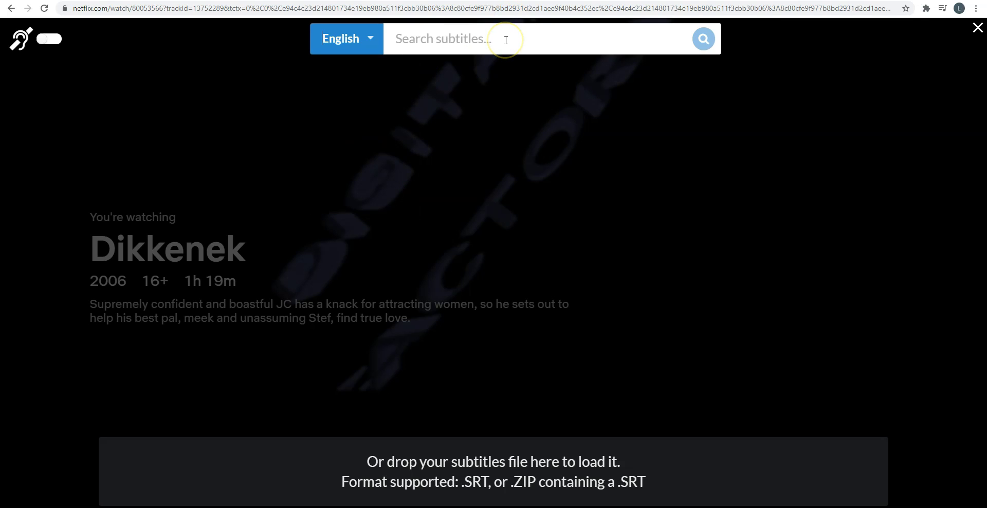
- Search Substital for "dikkenek" subtitles, load the Dikkenek.2006.DC.DVDRip.x264 result and return to the player
click(506, 40)
text(dikkenek)
click(704, 39)
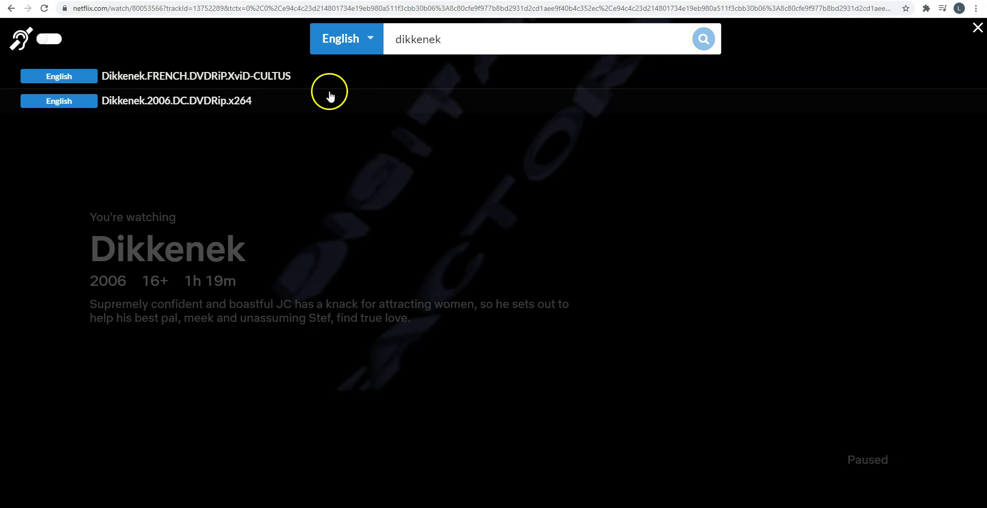
click(329, 93)
click(756, 122)
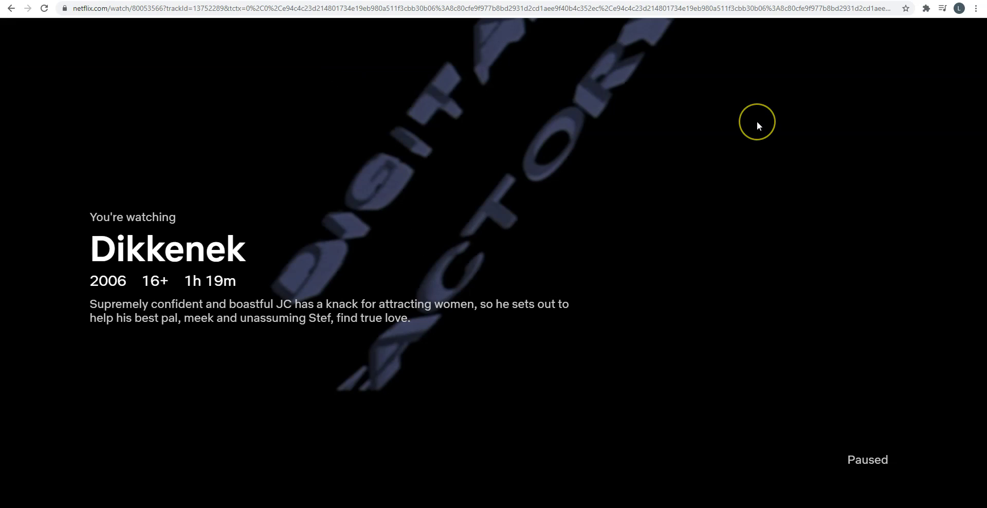
click(920, 485)
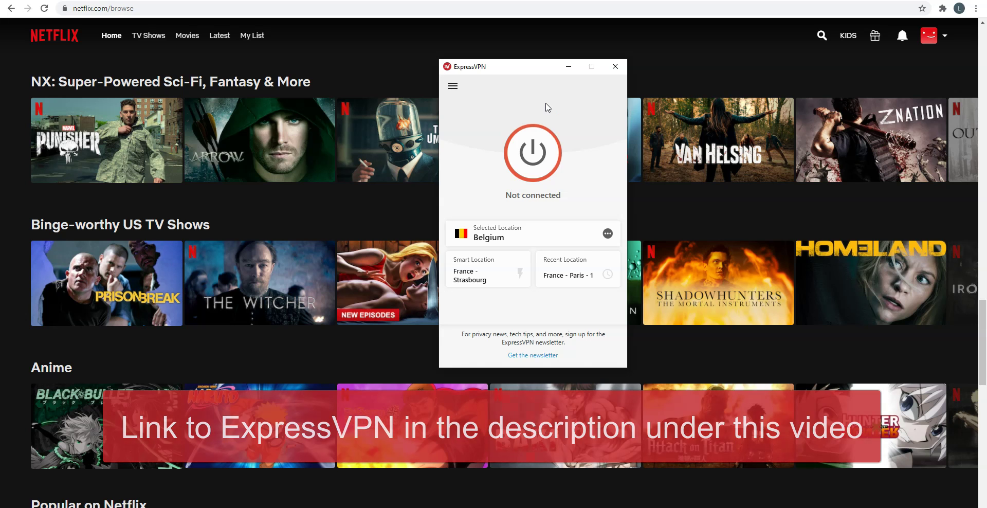
- Dismiss the ExpressVPN window and search Netflix for "dr stone"
click(692, 66)
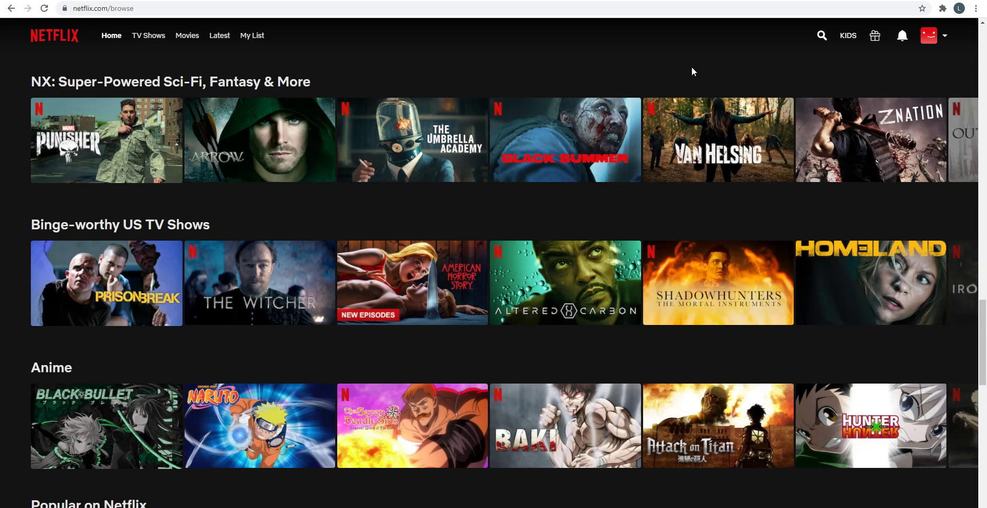
click(821, 35)
text(dr stone)
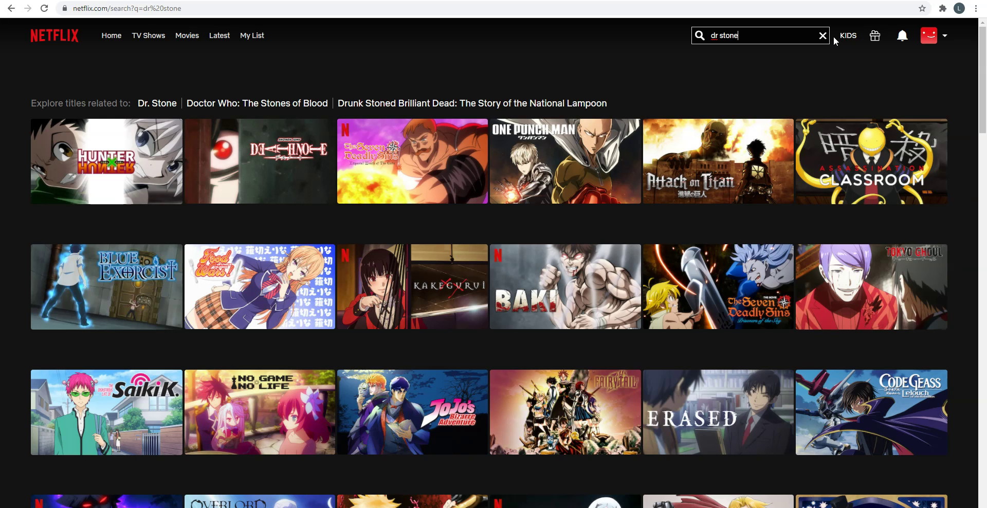
- Switch to ExpressVPN, connect to the Japan - Tokyo location and close its window
click(574, 184)
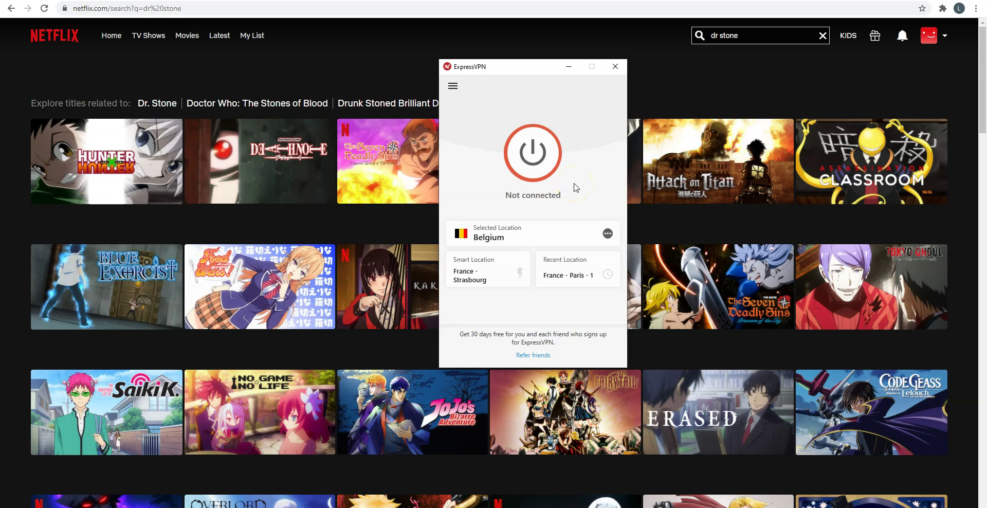
click(607, 234)
click(787, 112)
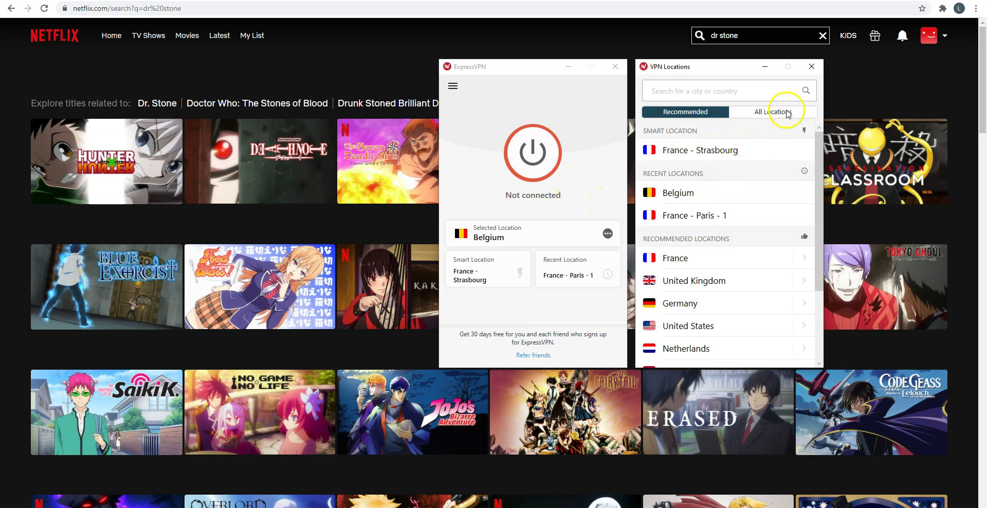
click(799, 137)
click(746, 225)
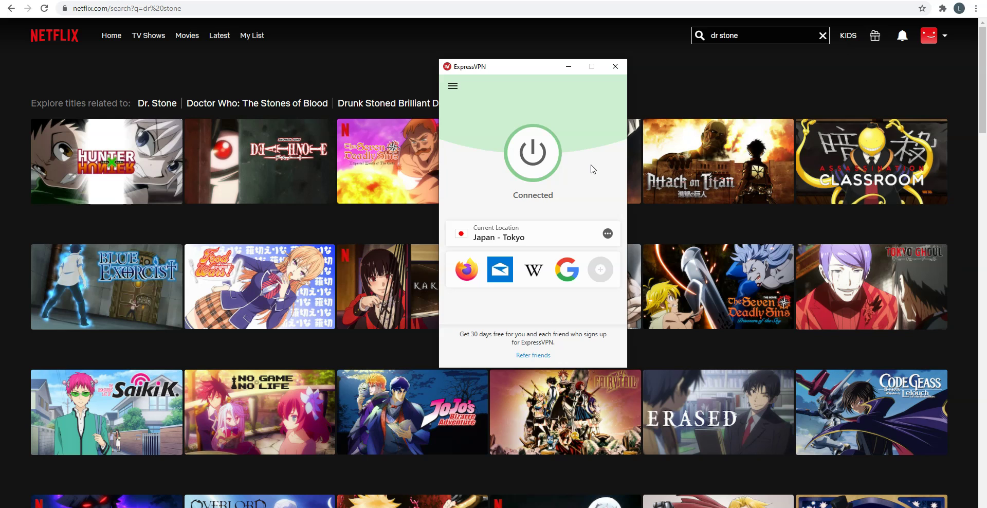
click(615, 66)
- Play Dr. Stone from the reloaded Netflix search results and pause Episode 1
key(F5)
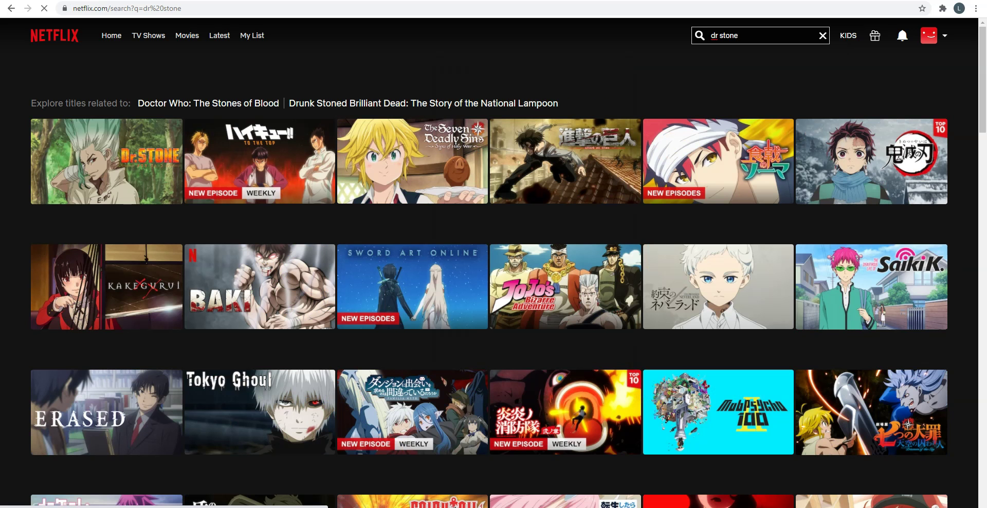
mouse_move(54, 196)
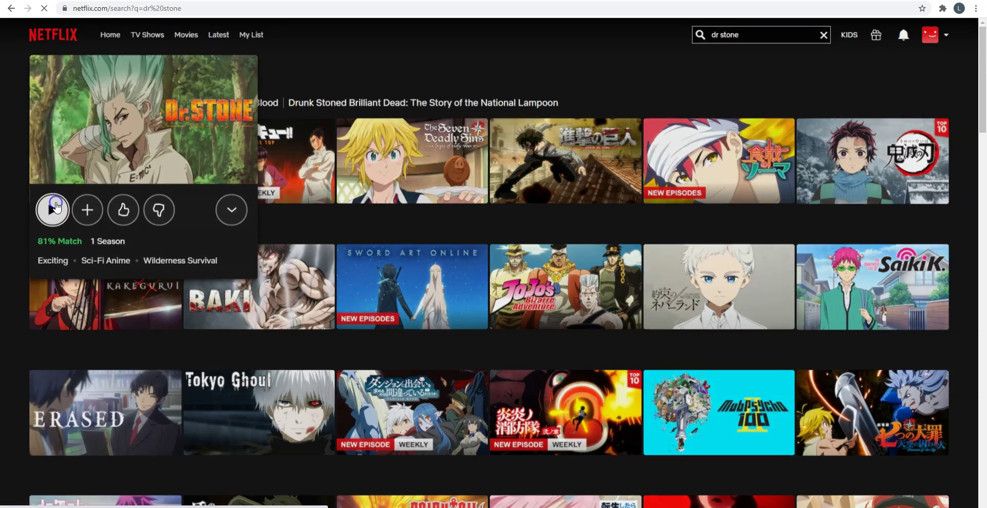
click(55, 206)
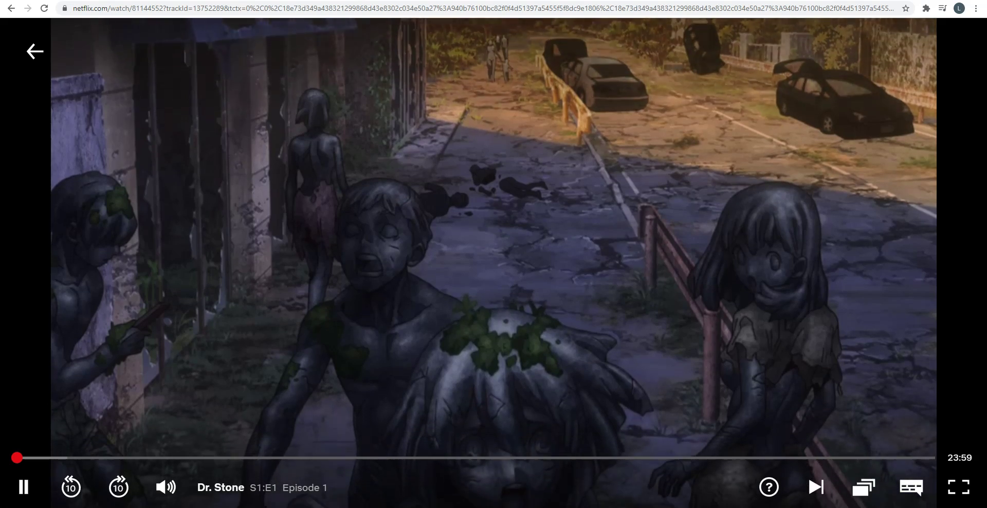
click(18, 489)
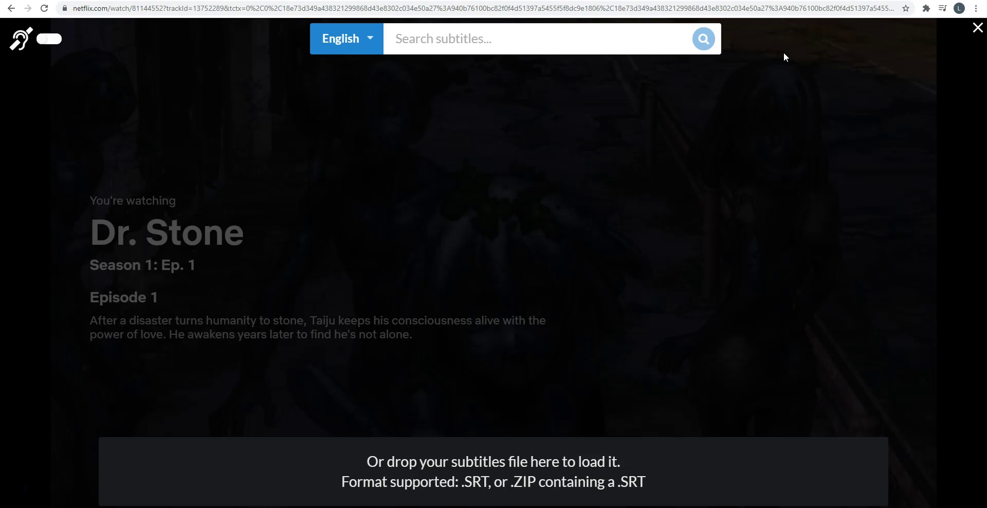
- Browse the title rows on the Netflix Anime Series page
click(10, 224)
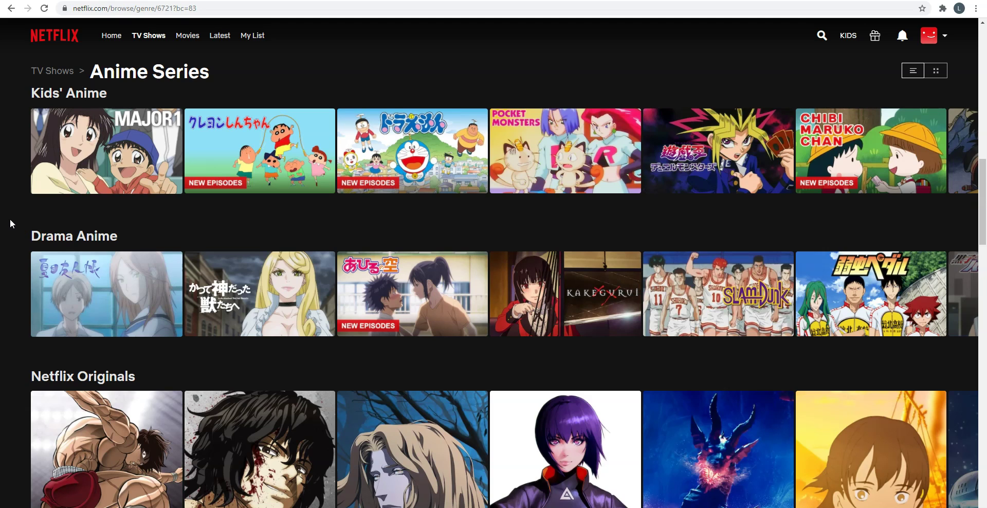
scroll(10, 220, down, 6)
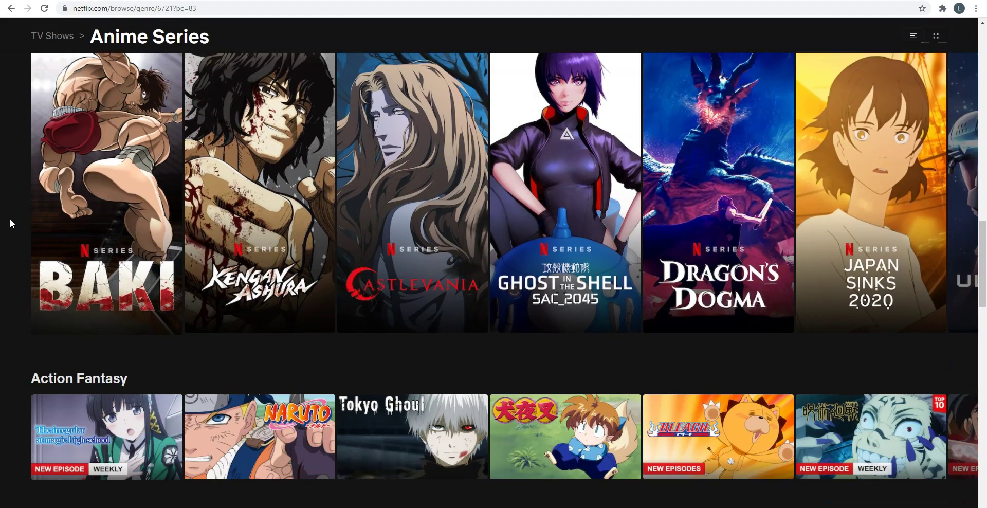
scroll(10, 223, down, 8)
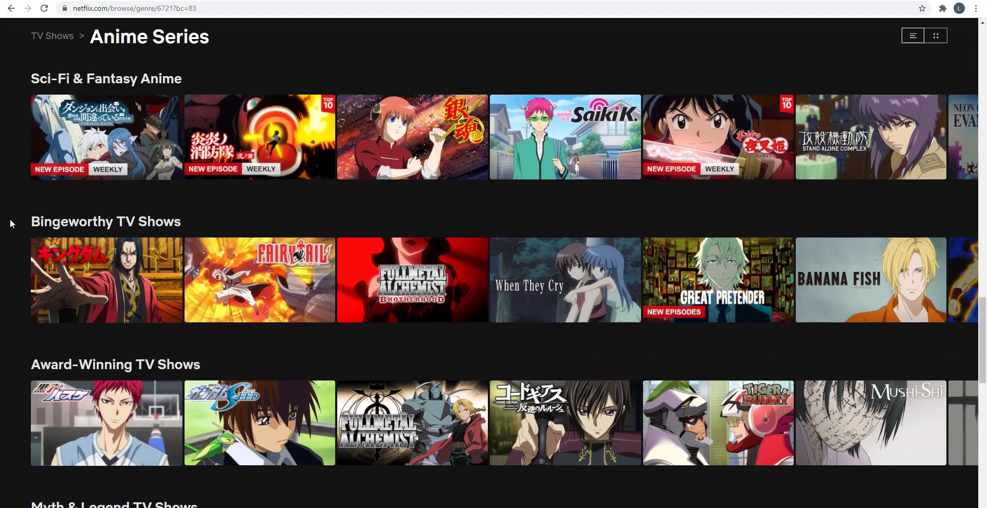
scroll(10, 220, down, 2)
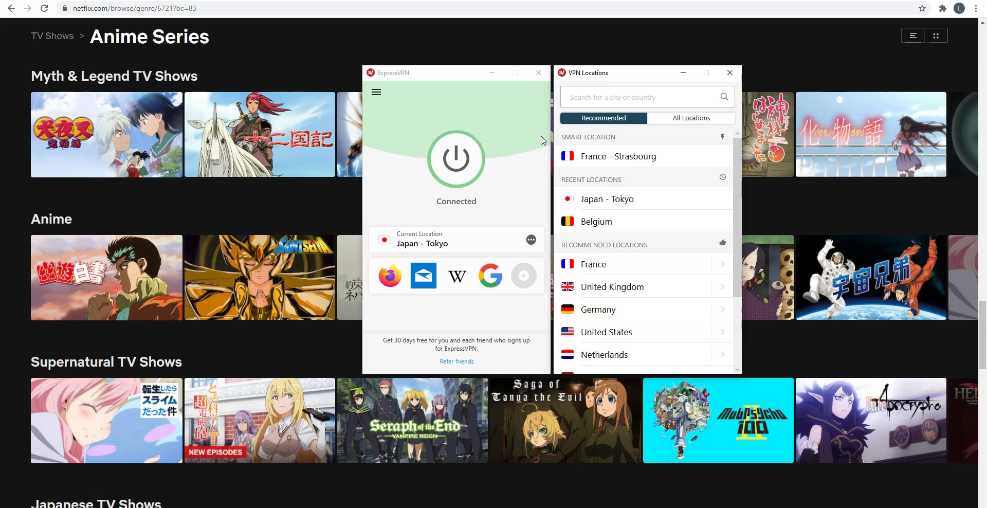
- Look through the recommended locations in the ExpressVPN location list
click(539, 136)
scroll(581, 252, down, 1)
click(598, 293)
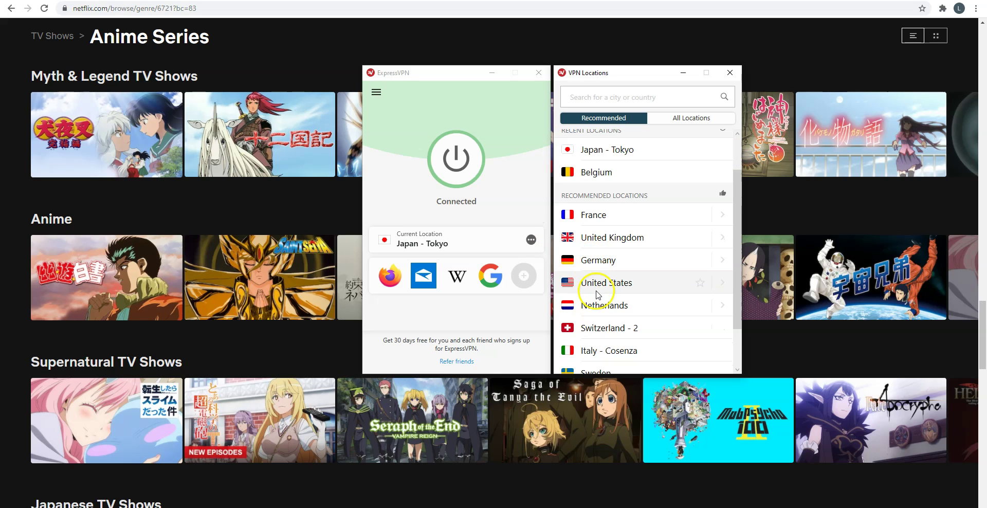